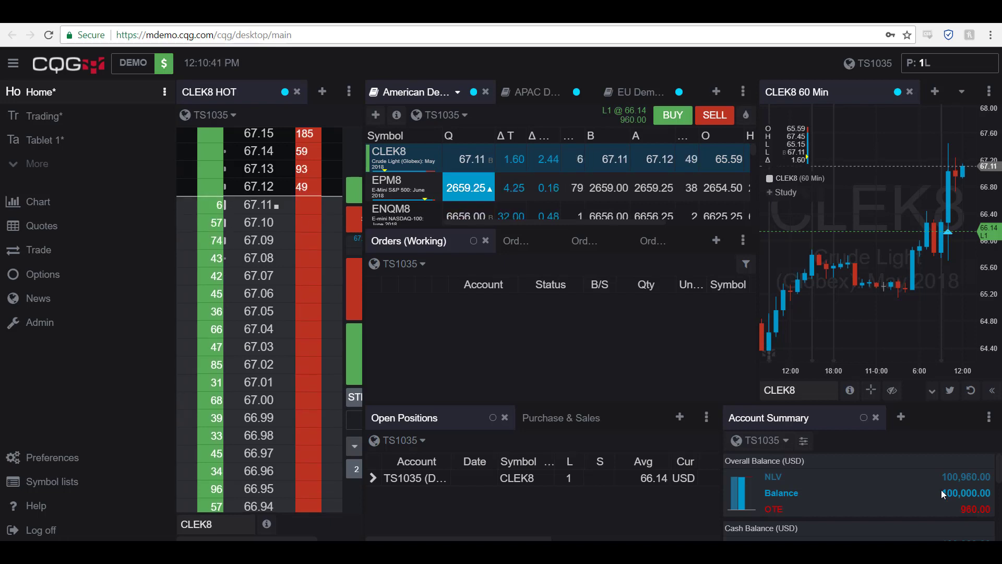
# Load the saved Risk Console page into the page list, then go back to Home
pyautogui.click(46, 168)
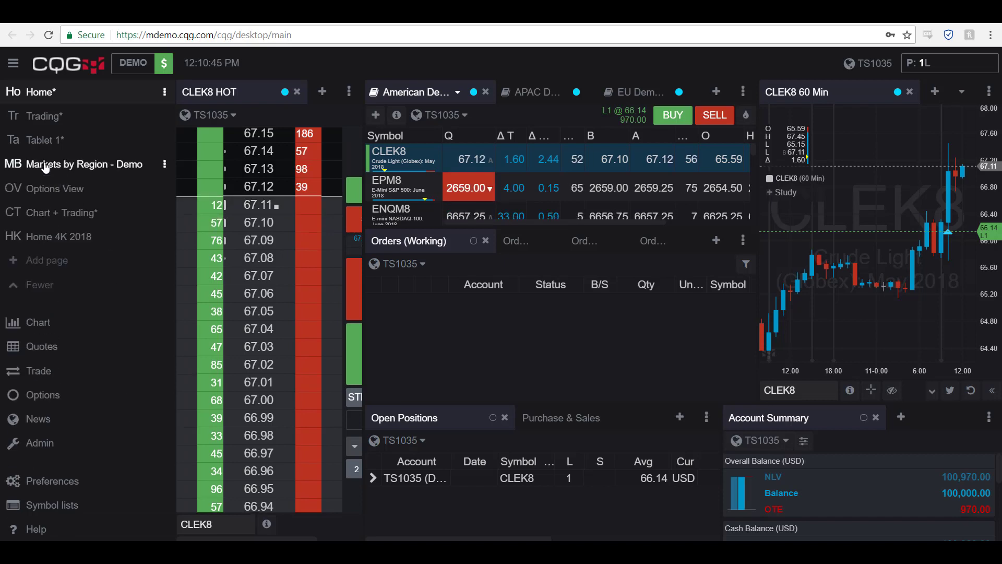
pyautogui.click(44, 262)
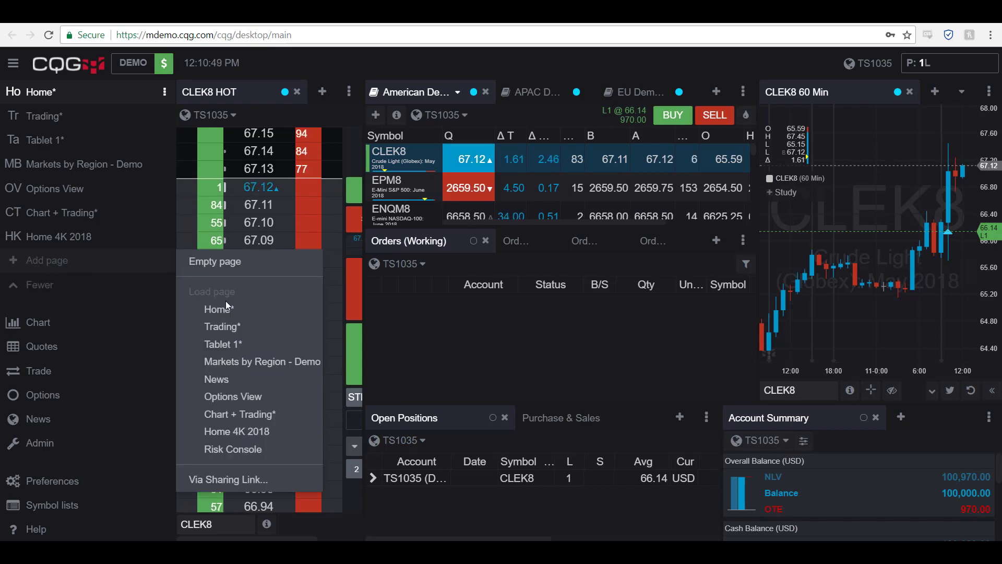
pyautogui.click(231, 450)
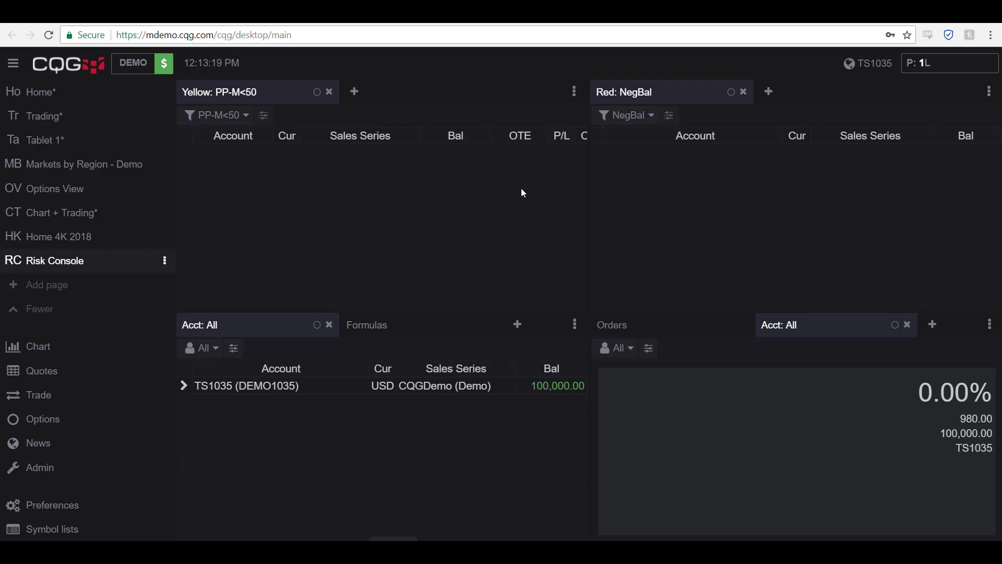
pyautogui.click(49, 91)
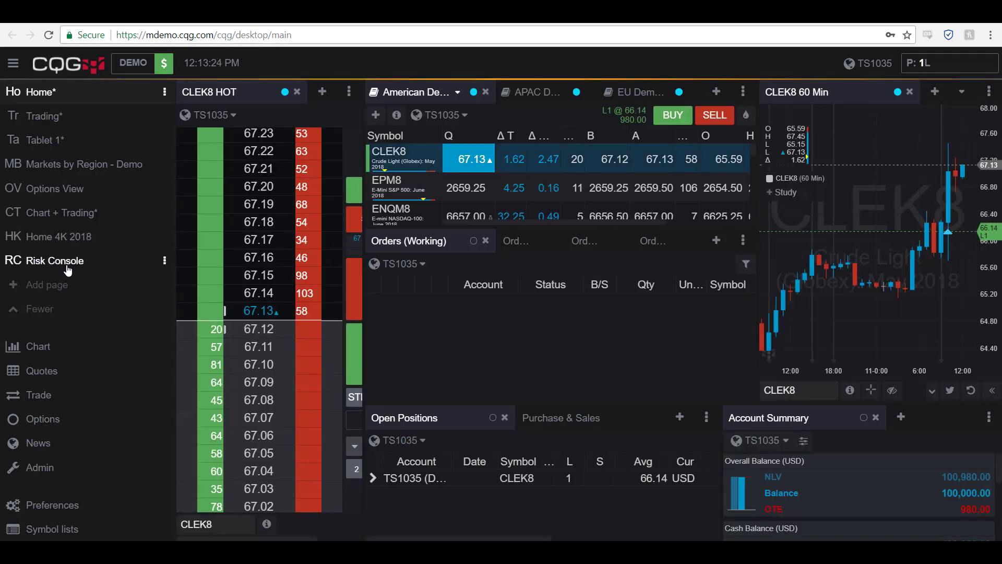
# Switch to the Risk Console page and set the yellow panel's filter to PL<0
pyautogui.click(68, 261)
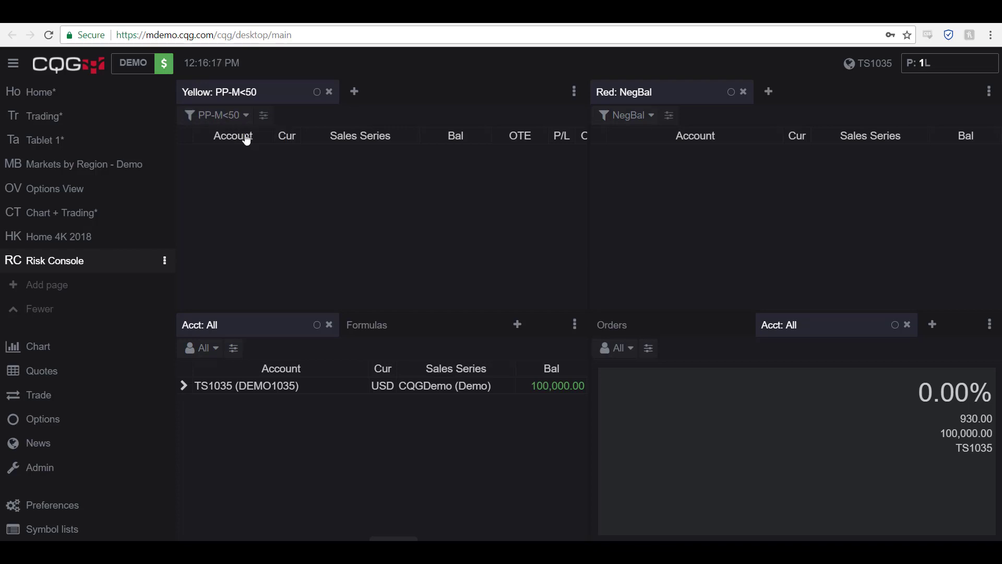
pyautogui.click(246, 116)
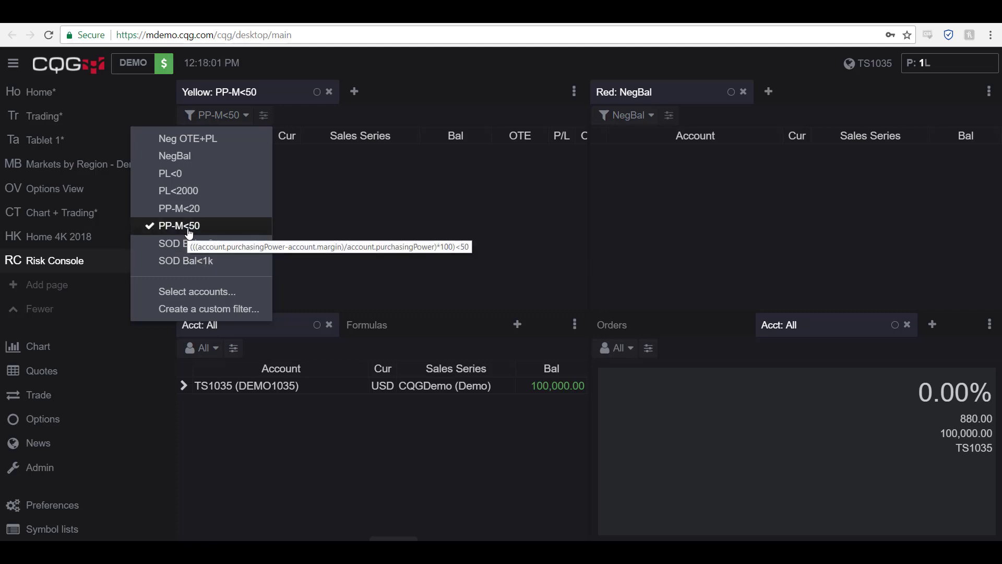
pyautogui.click(180, 175)
# Open the yellow panel's Select accounts chooser and close it without changes
pyautogui.click(228, 118)
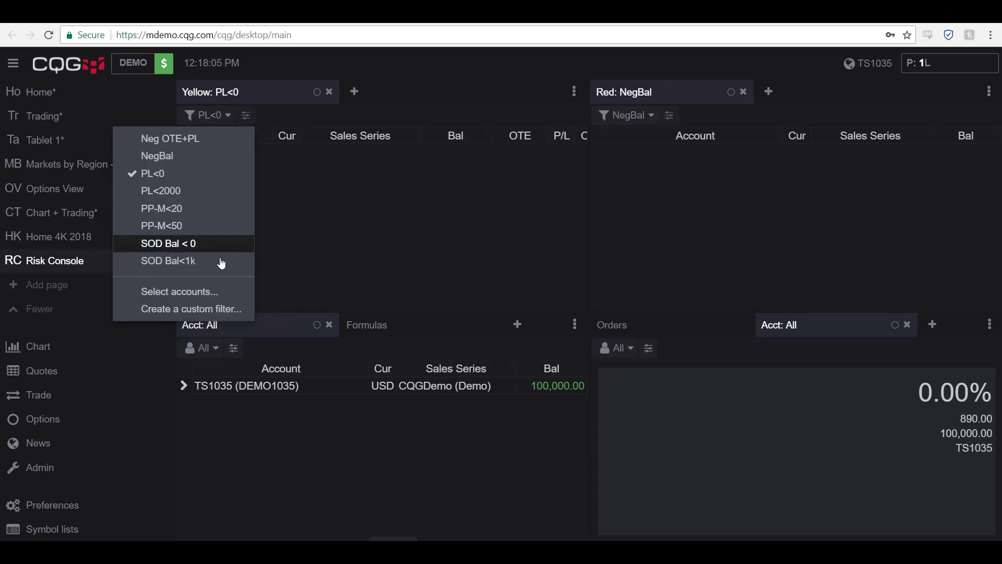
pyautogui.click(202, 293)
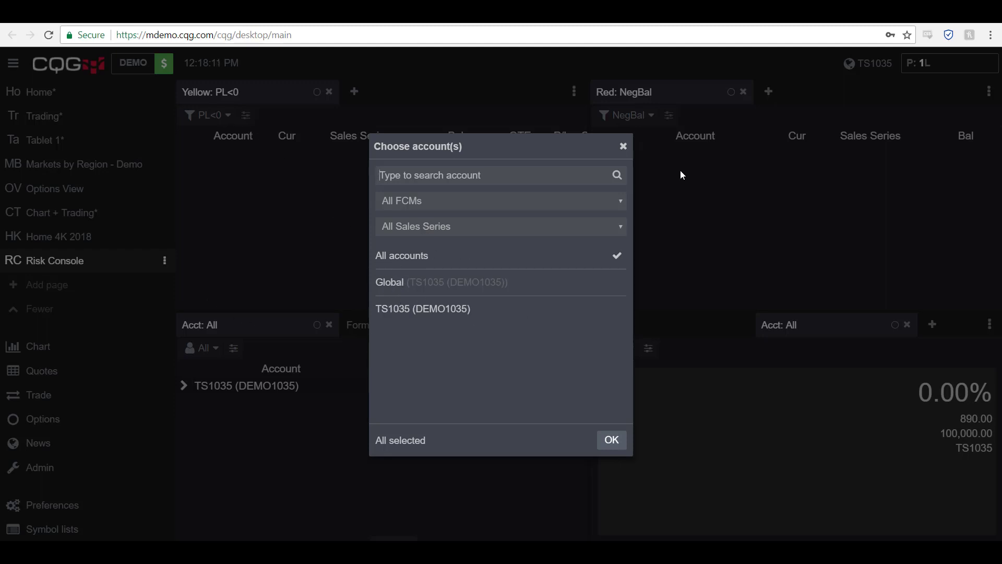
pyautogui.click(624, 146)
pyautogui.click(227, 116)
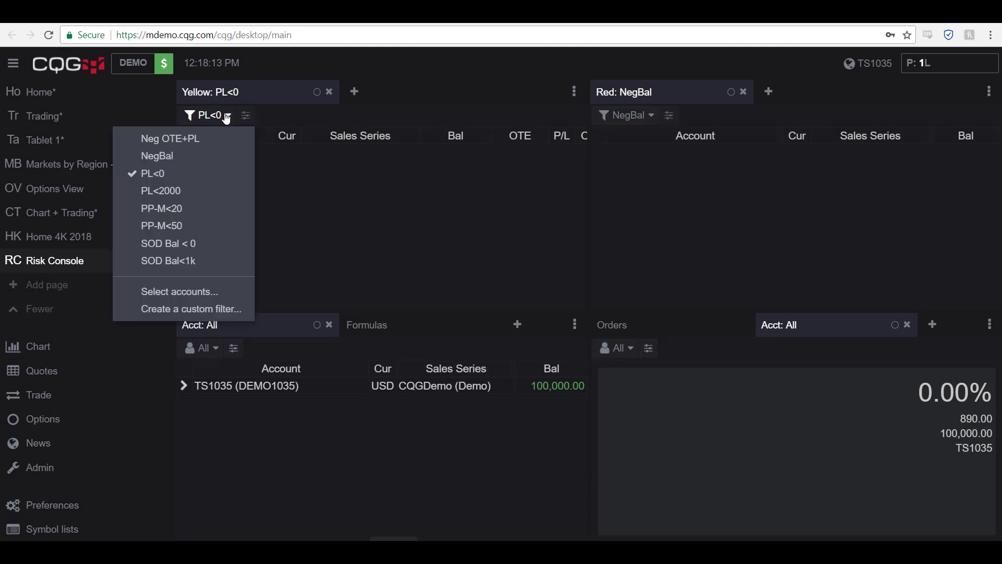
pyautogui.click(220, 309)
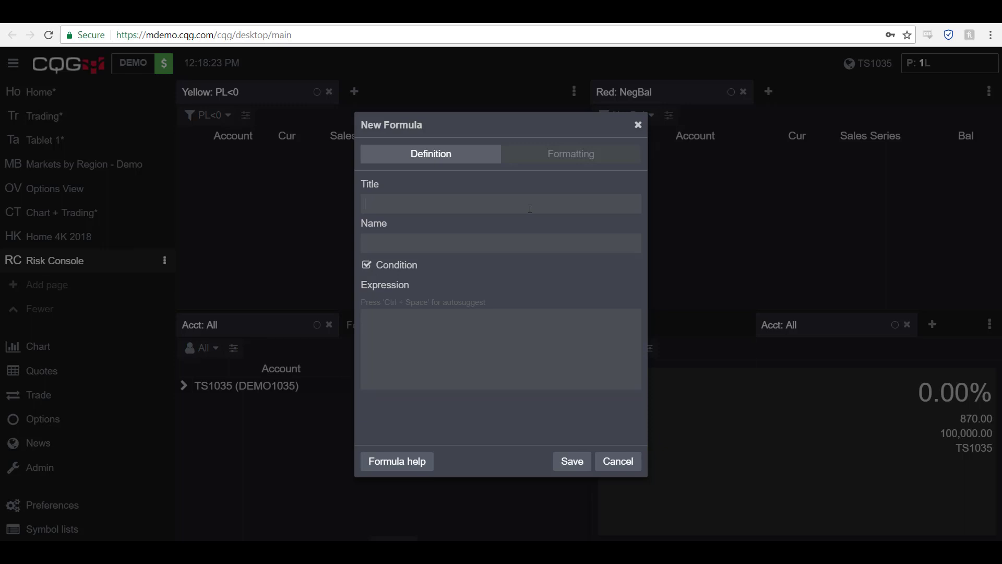
pyautogui.click(637, 125)
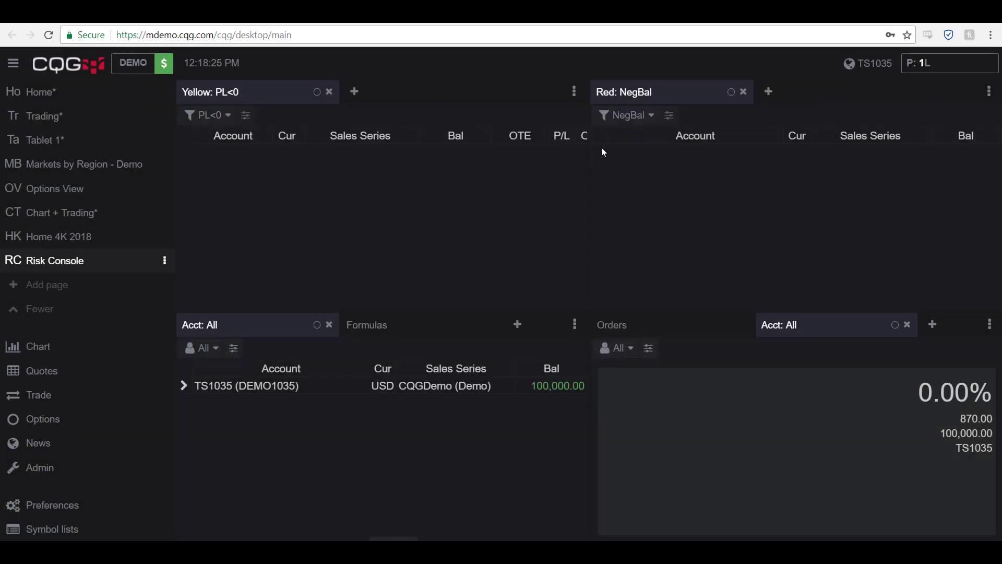
pyautogui.click(647, 124)
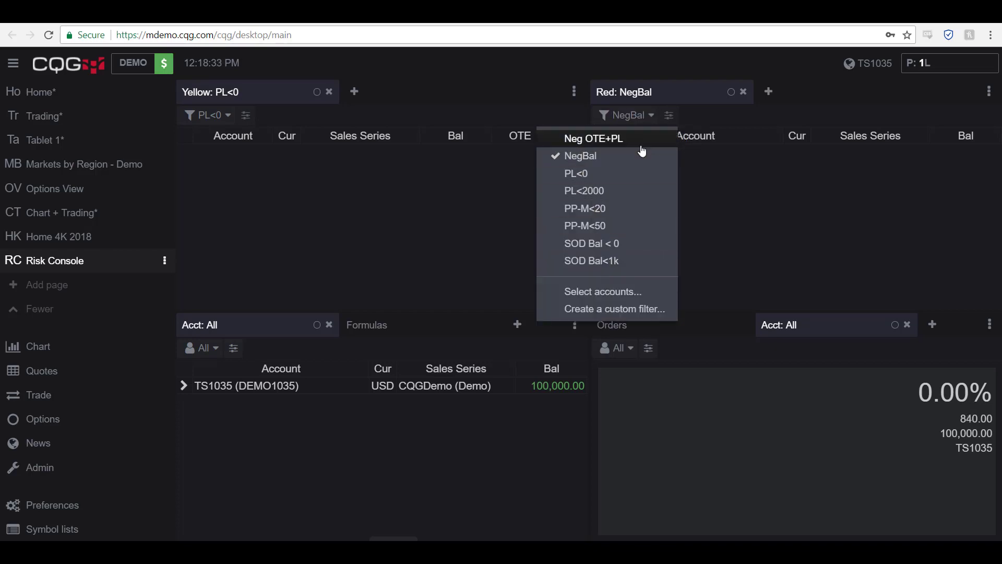
pyautogui.click(719, 166)
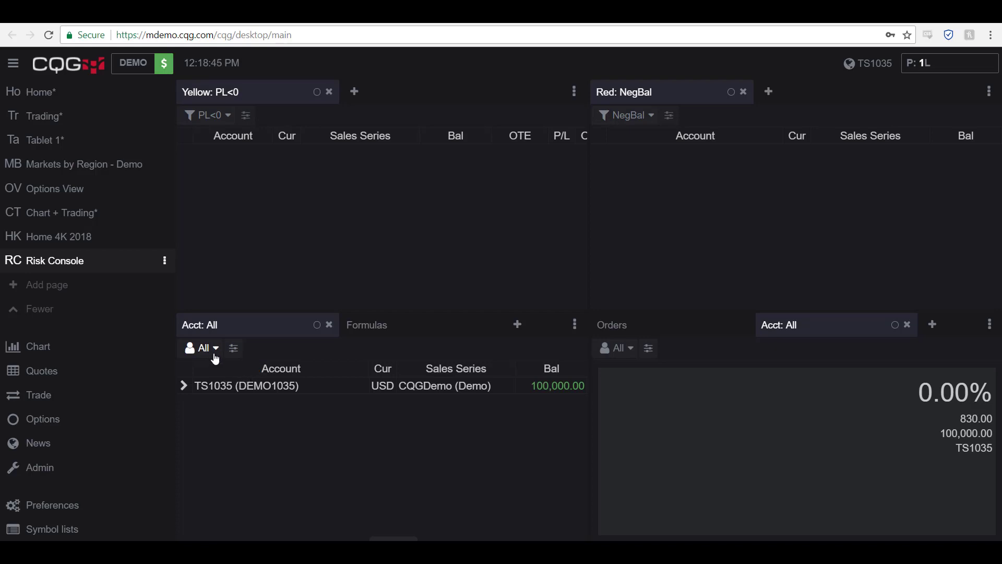
# Limit the bottom-left panel from All accounts to only the single trading account in Choose account(s)
pyautogui.click(215, 358)
pyautogui.click(189, 312)
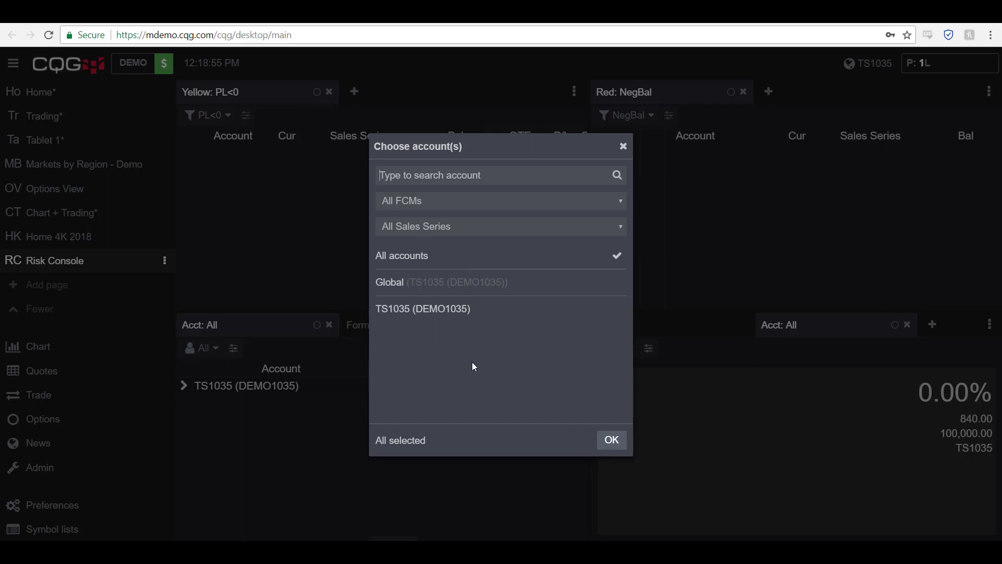
pyautogui.doubleClick(431, 310)
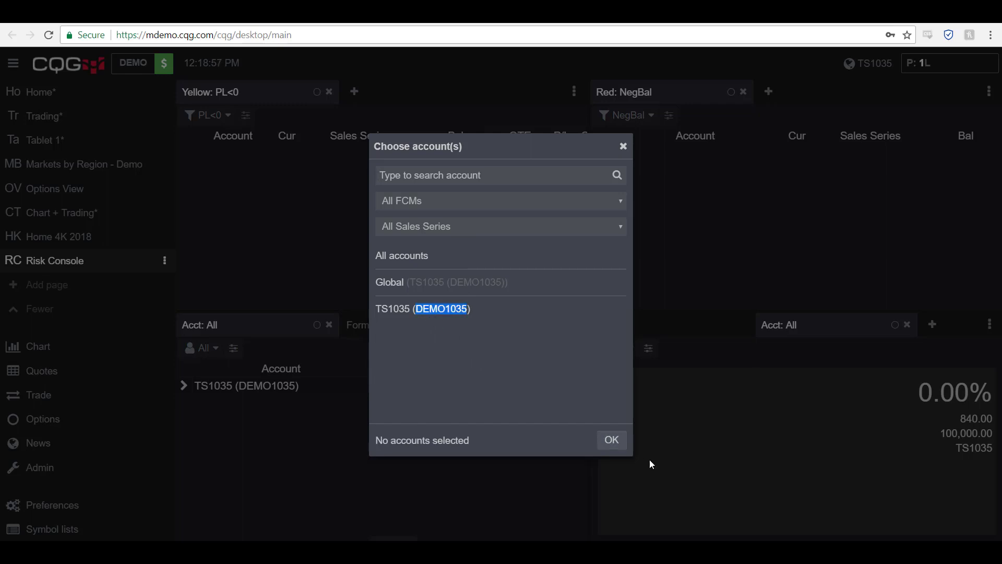
pyautogui.click(464, 311)
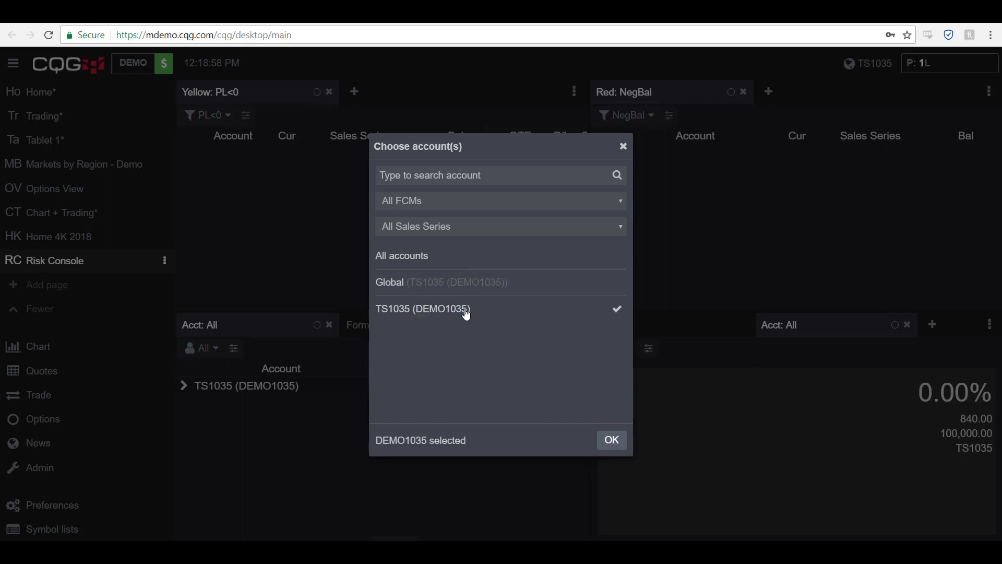
pyautogui.click(612, 440)
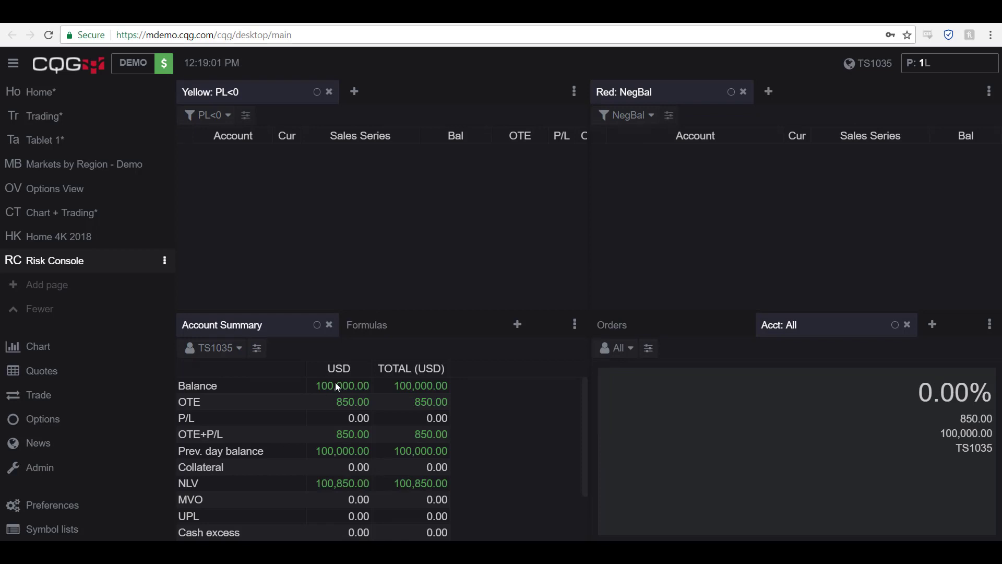
pyautogui.scroll(-2, 381, 450)
pyautogui.scroll(2, 383, 457)
# View the Formulas list and select the Neg OTE+PL row, then check Orders and return to the account panel
pyautogui.click(374, 329)
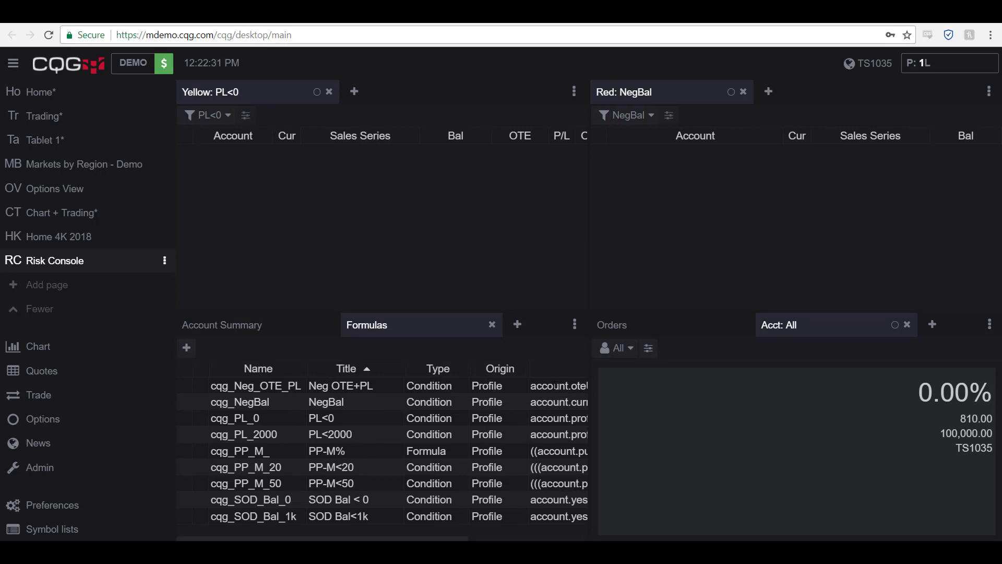
pyautogui.moveTo(553, 386); pyautogui.dragTo(578, 385)
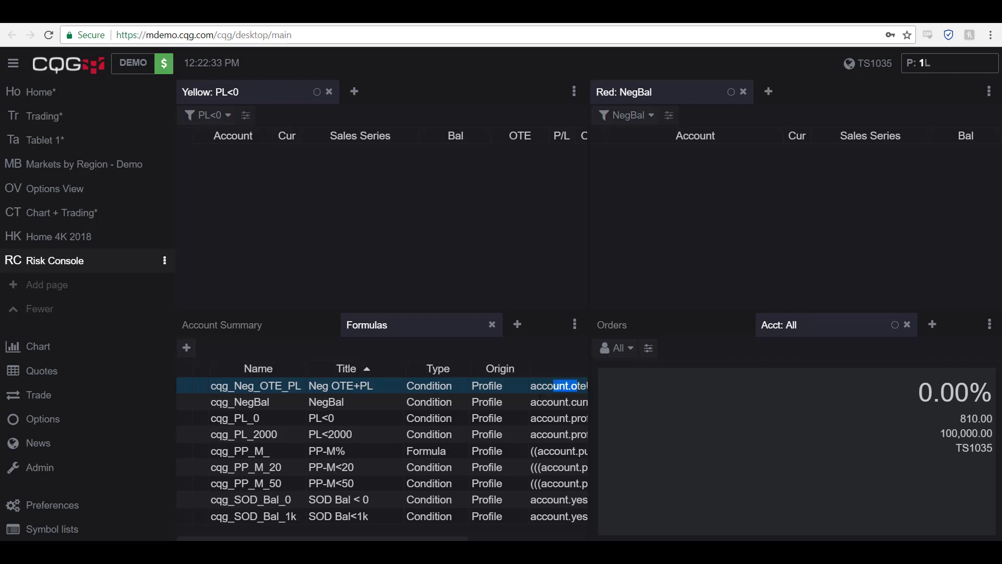
pyautogui.click(643, 326)
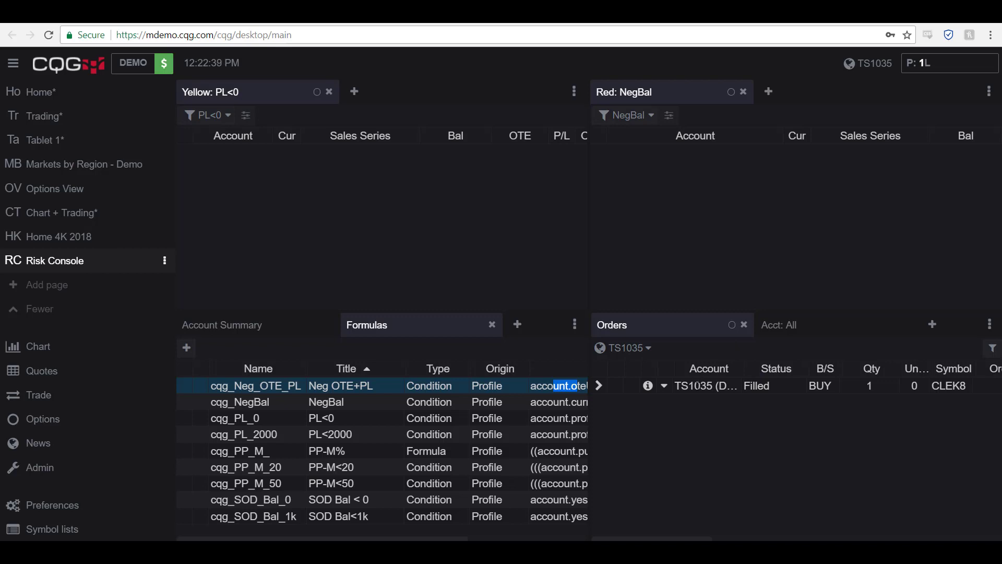
pyautogui.click(810, 337)
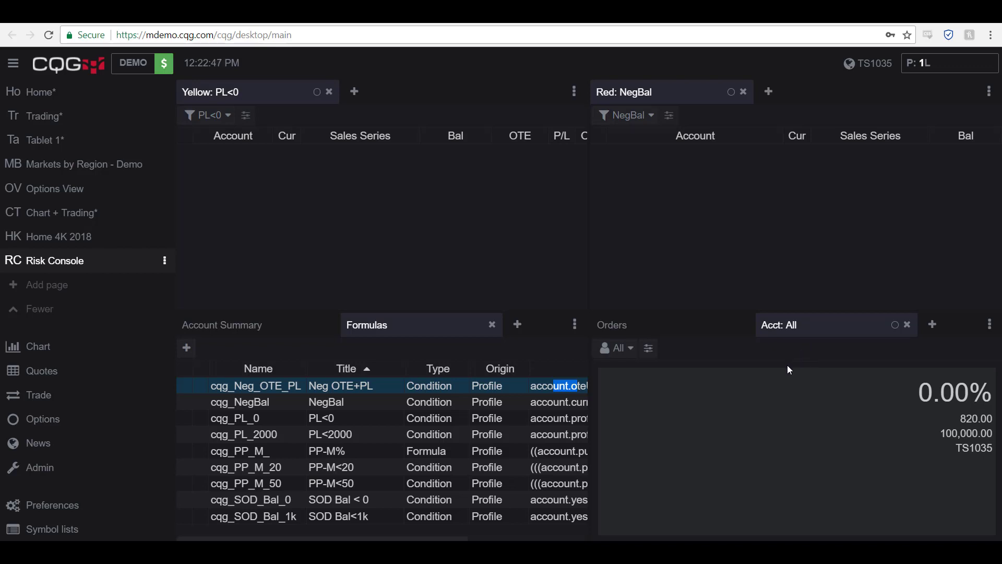
pyautogui.click(635, 357)
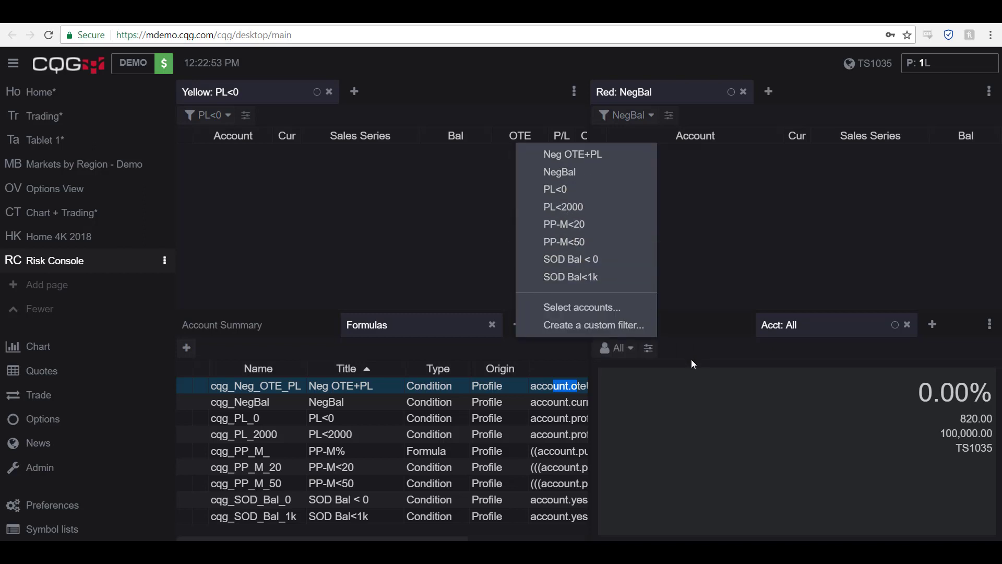
pyautogui.click(702, 349)
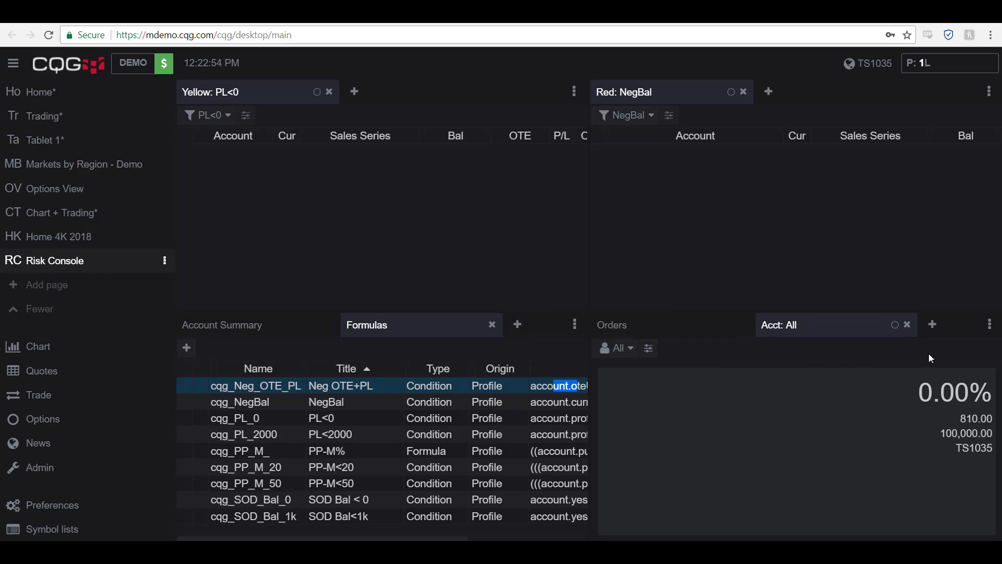
pyautogui.click(990, 325)
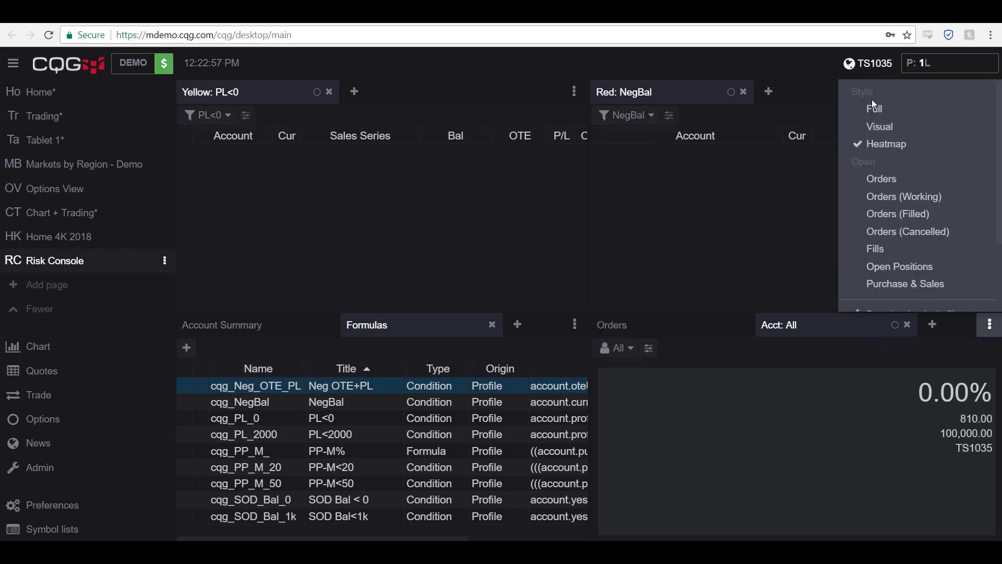
pyautogui.click(879, 111)
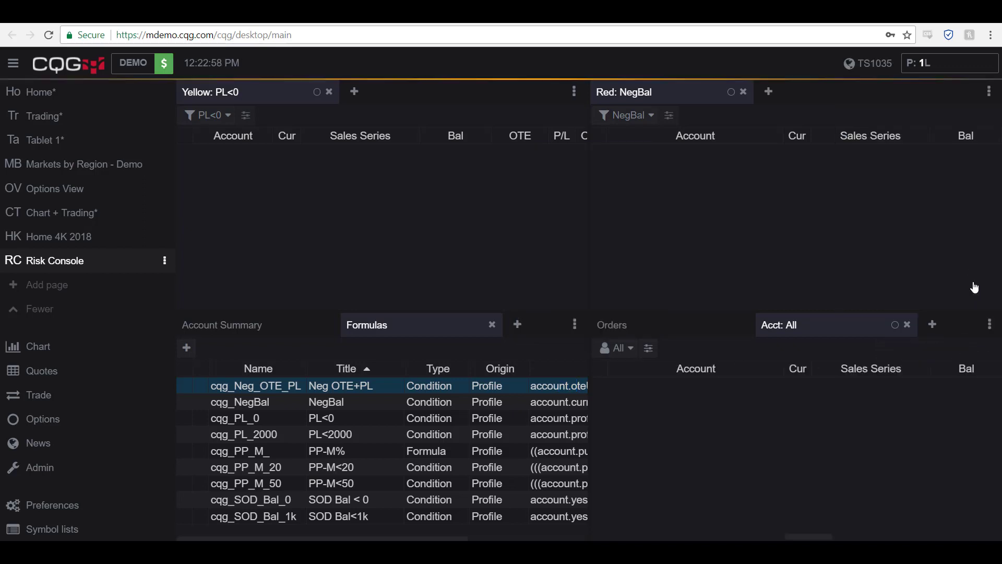
pyautogui.click(989, 325)
pyautogui.click(900, 194)
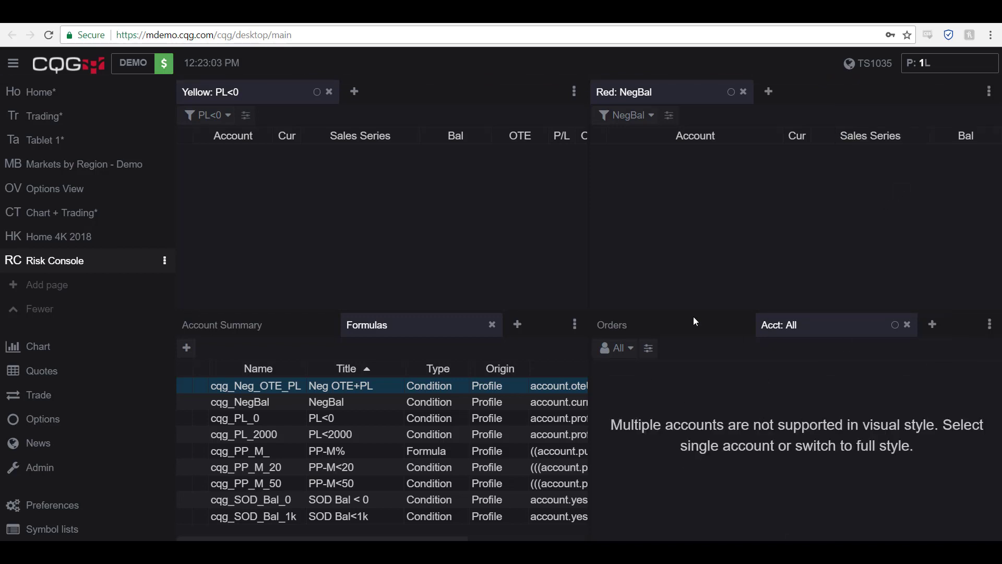
pyautogui.click(990, 325)
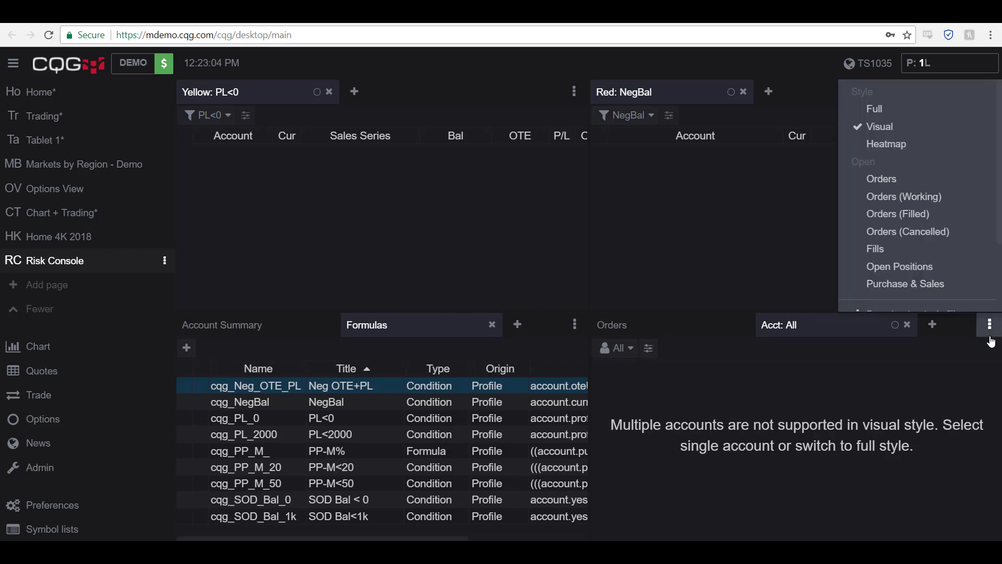
pyautogui.click(890, 145)
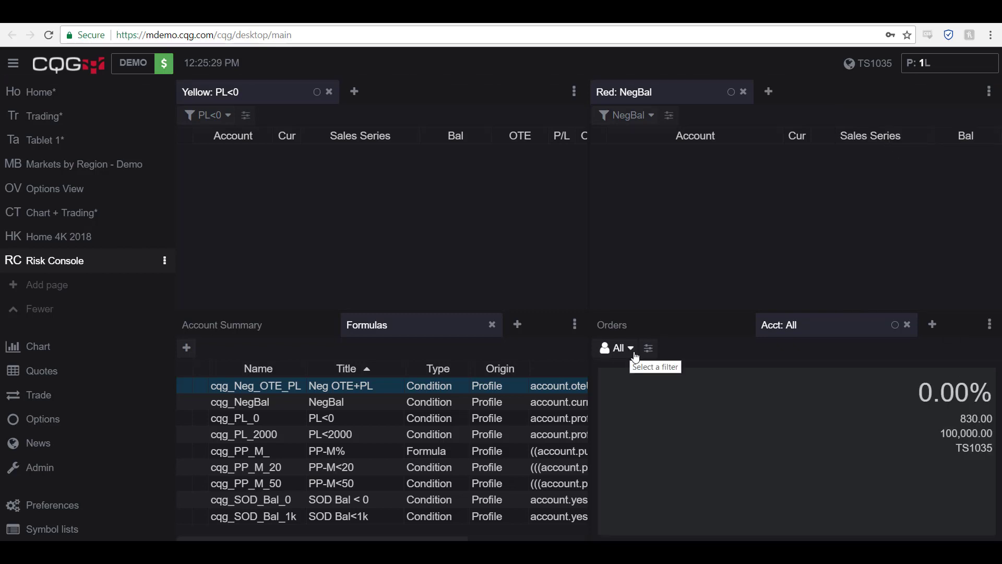
pyautogui.click(635, 355)
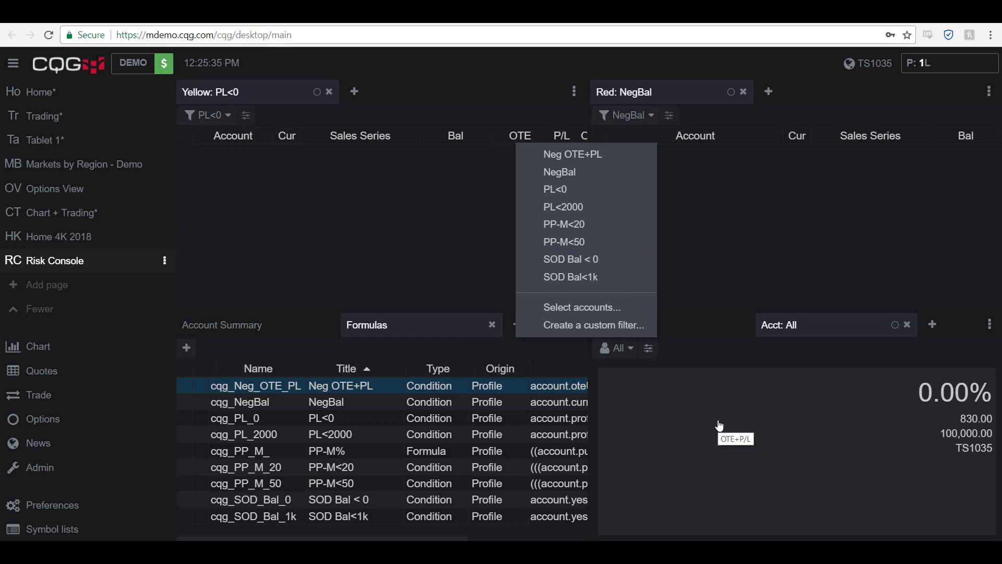
pyautogui.click(719, 425)
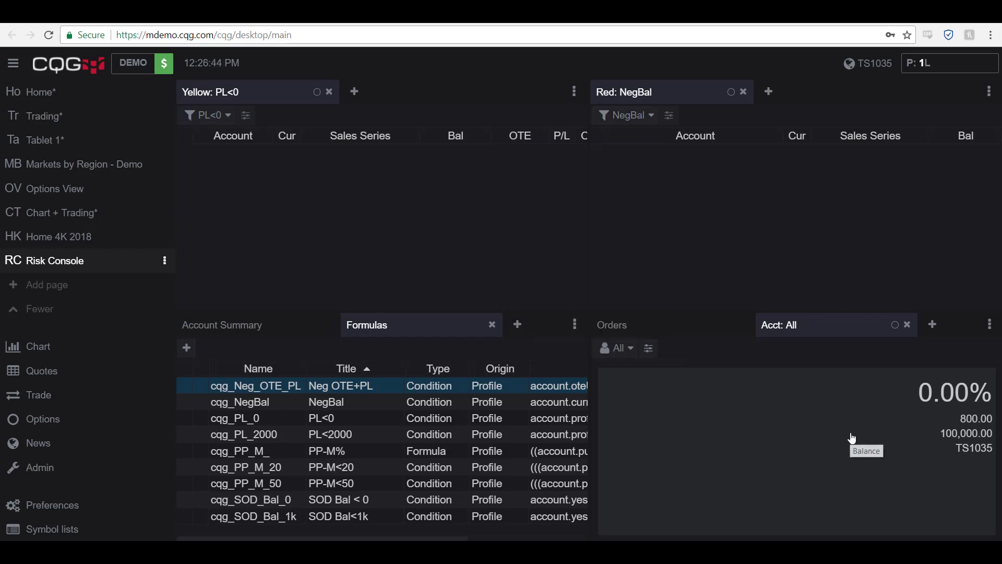